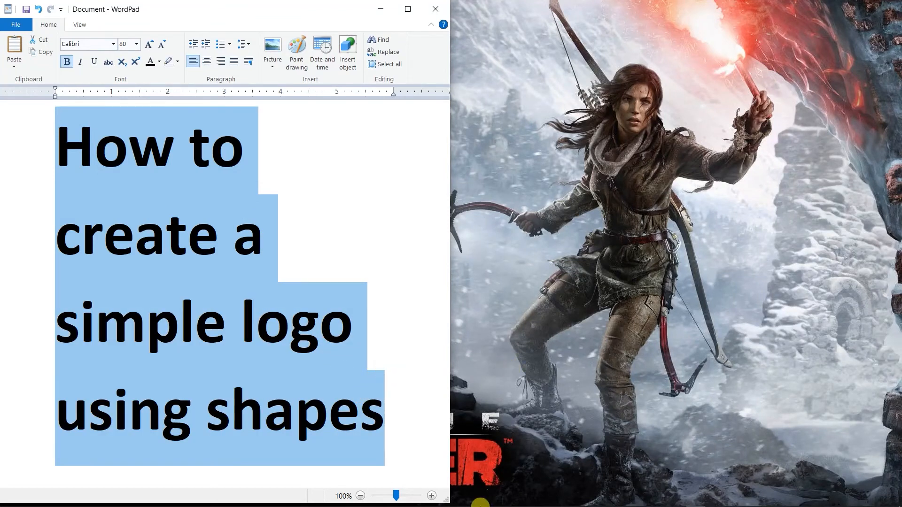
Switch to Photoshop and start a new document named "New logo"
left_click(464, 499)
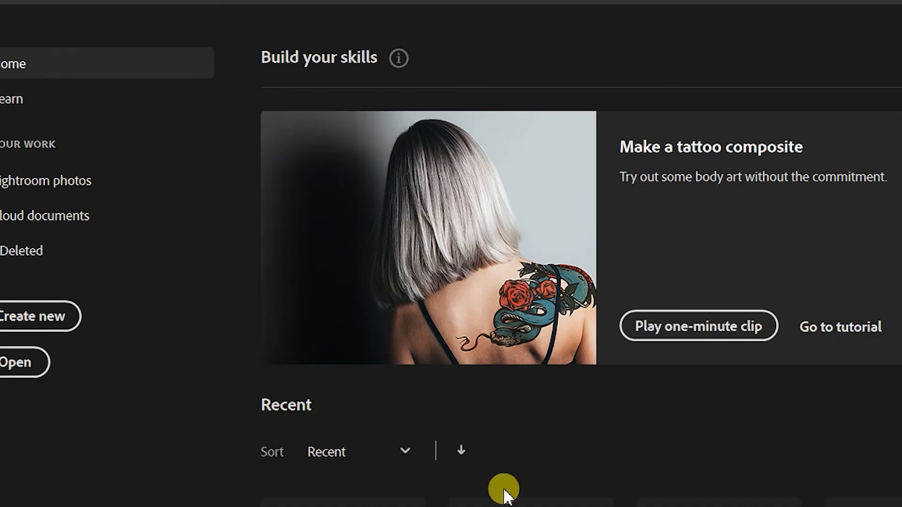
left_click(27, 327)
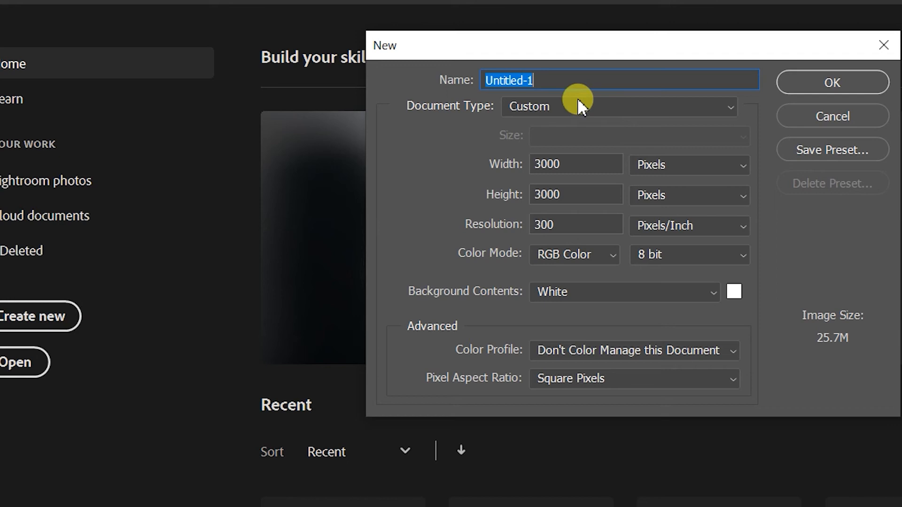
type("New logo")
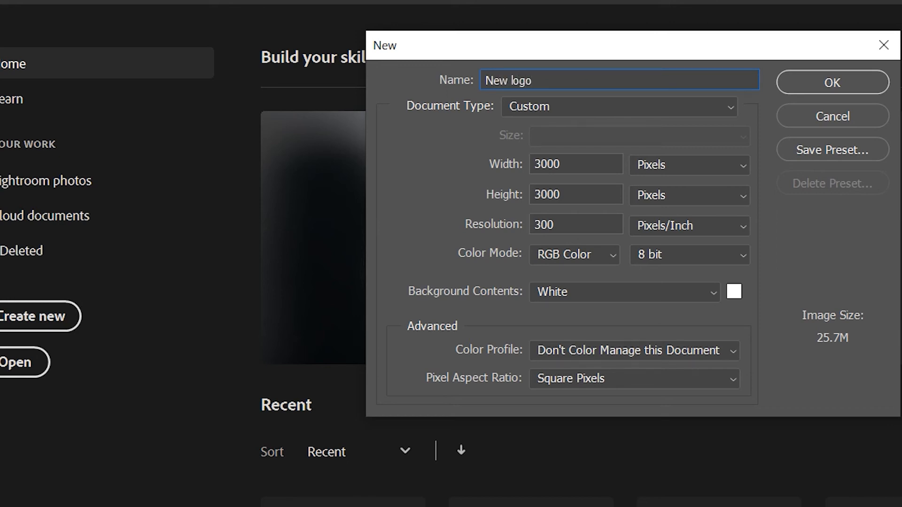
Create the document at 3000 x 3000 pixels, 300 pixels/inch, RGB Color, 8 bit, with a white background
left_click_drag(579, 166, 507, 161)
left_click(575, 195)
left_click_drag(552, 198, 528, 225)
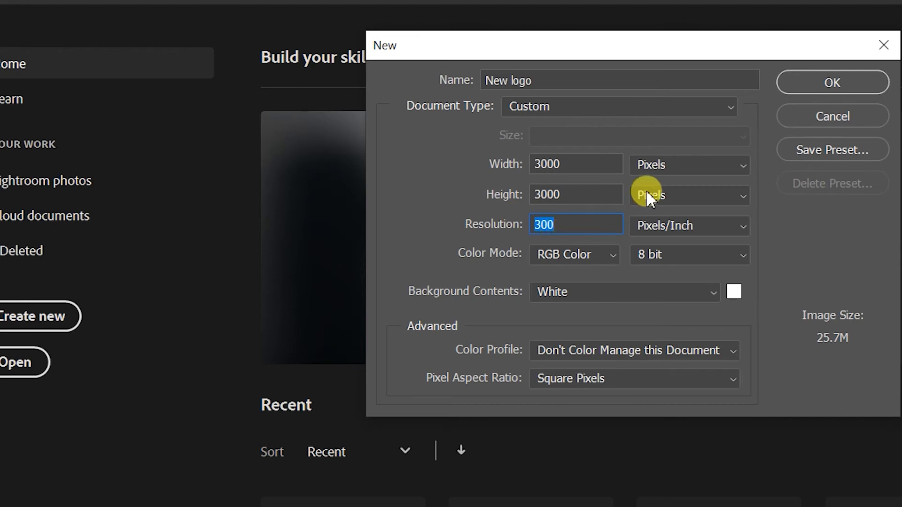
left_click(689, 260)
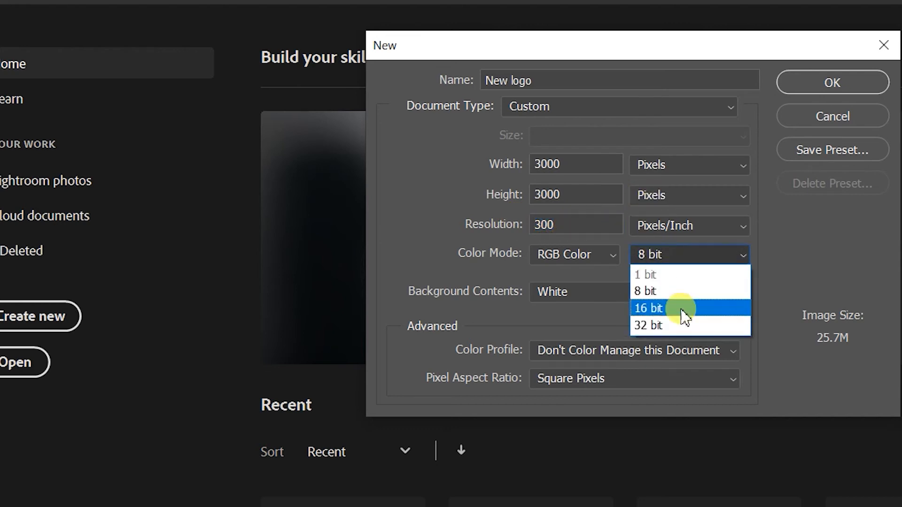
left_click(673, 296)
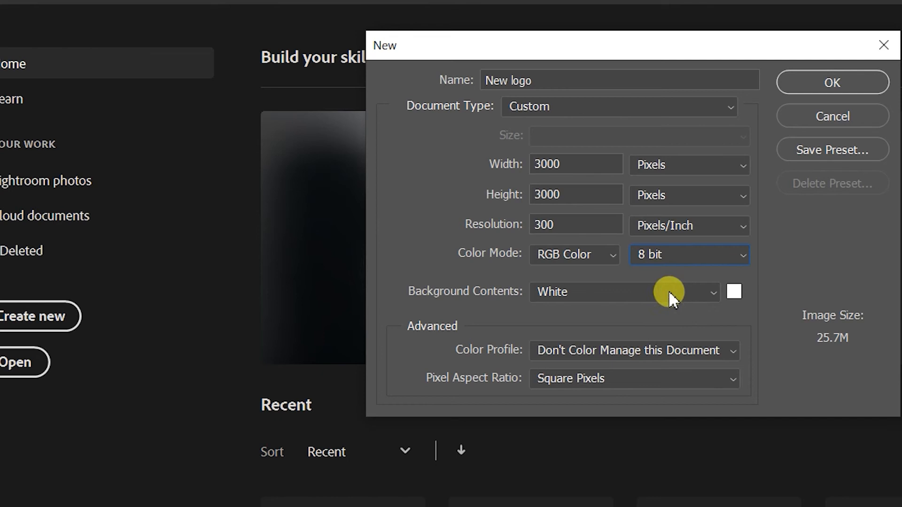
left_click(703, 292)
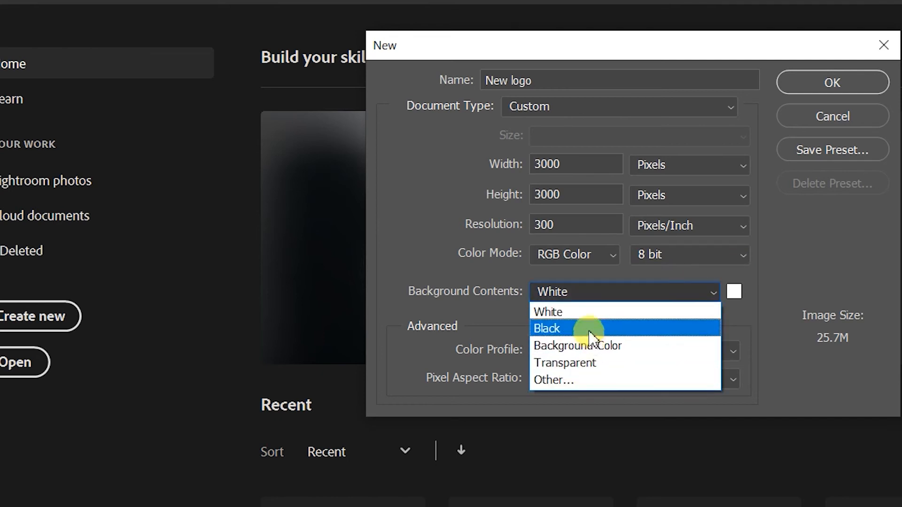
left_click(534, 311)
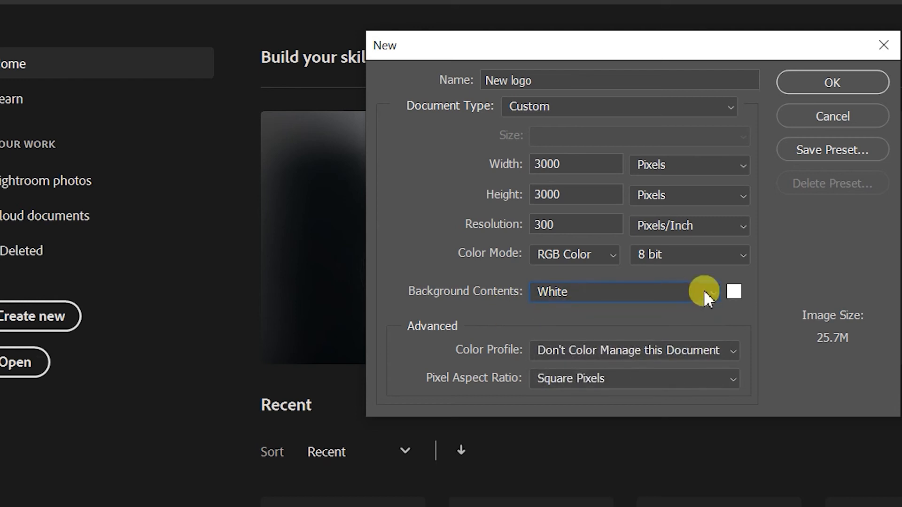
left_click(832, 83)
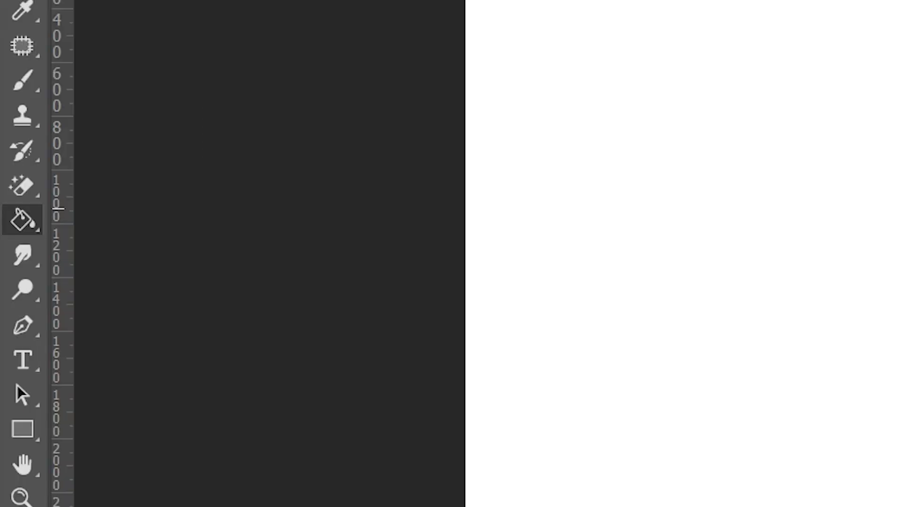
Draw a red-filled rectangle about 662 x 610 px near the canvas's upper-left corner using the Rectangle Tool
left_click(31, 422)
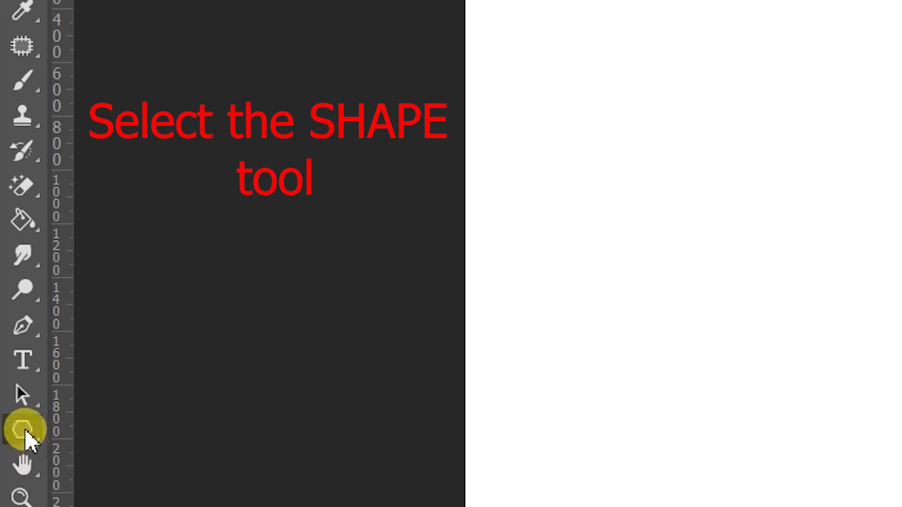
left_click(24, 429)
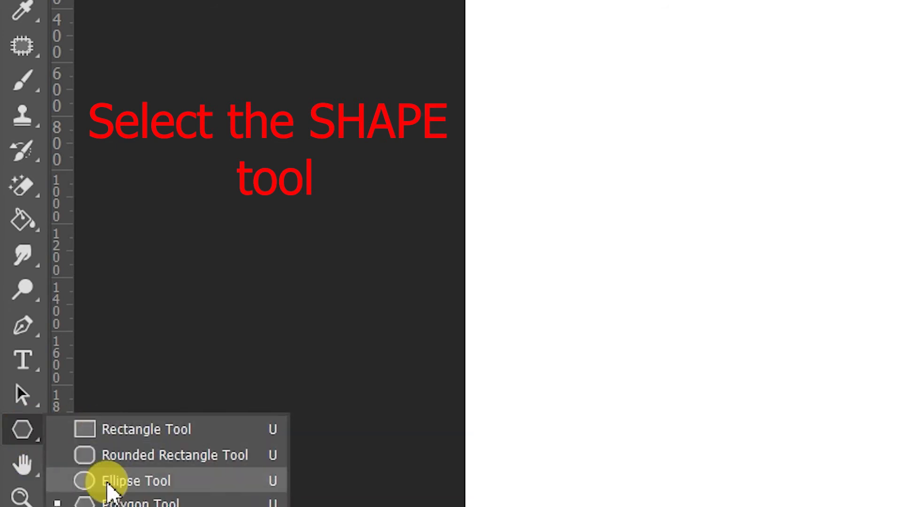
left_click(111, 428)
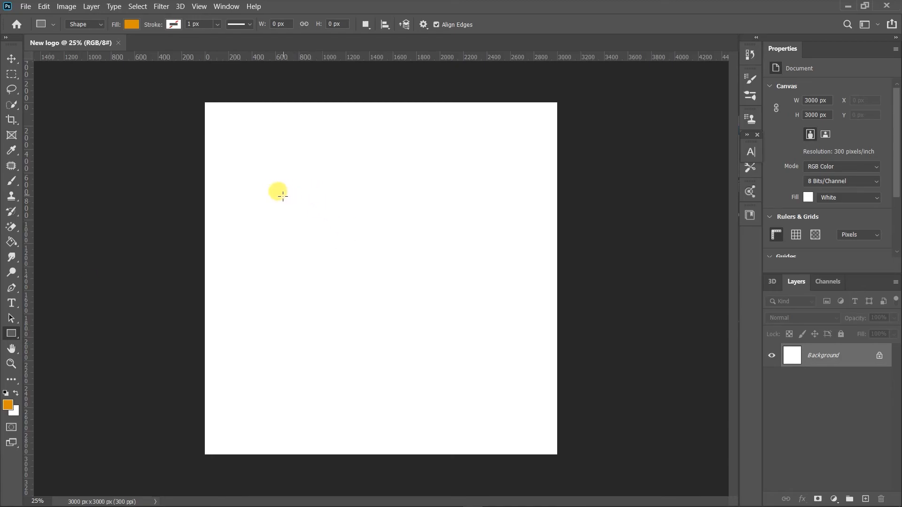
left_click(131, 24)
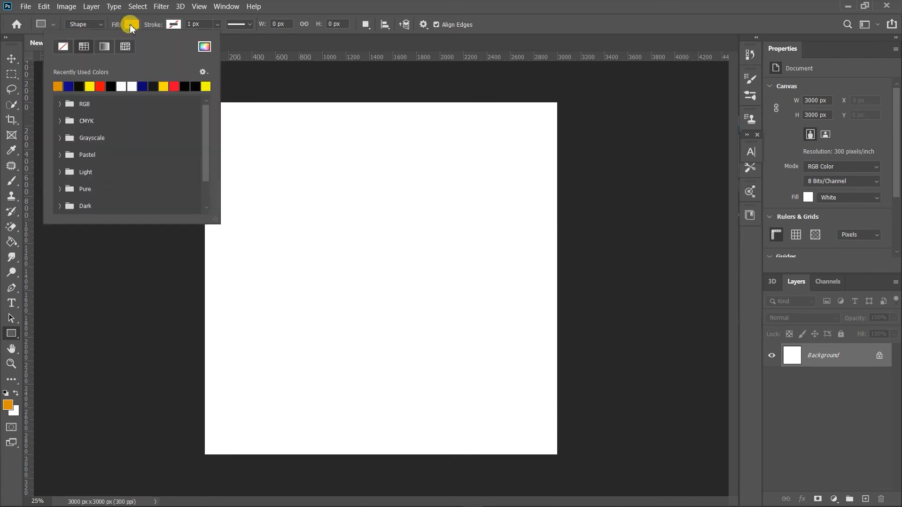
left_click(100, 86)
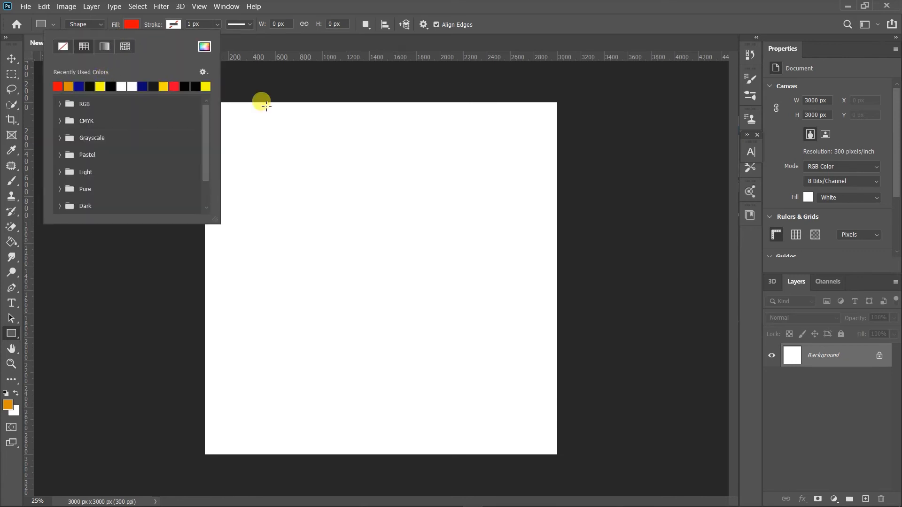
left_click_drag(254, 163, 294, 199)
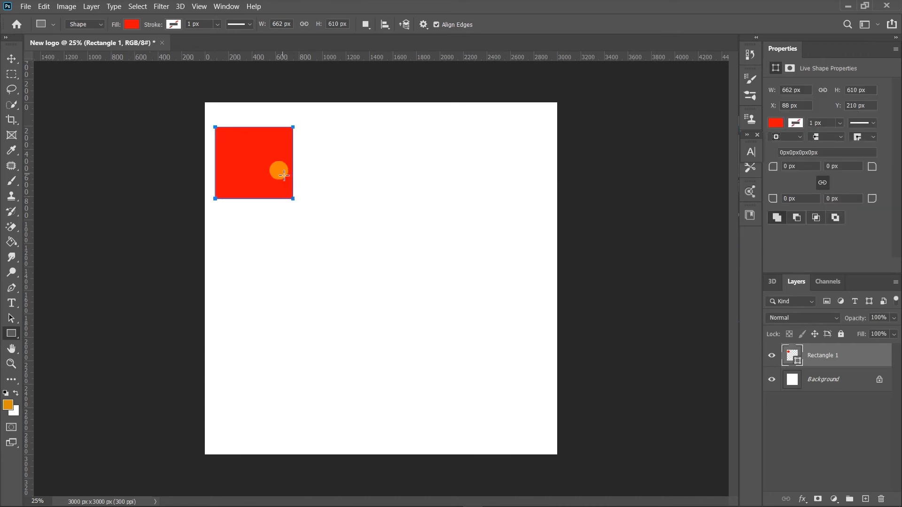
Move the red rectangle inward on the canvas and duplicate it twice, below and to the lower right, forming an L shape
key("v")
left_click_drag(218, 161, 295, 233)
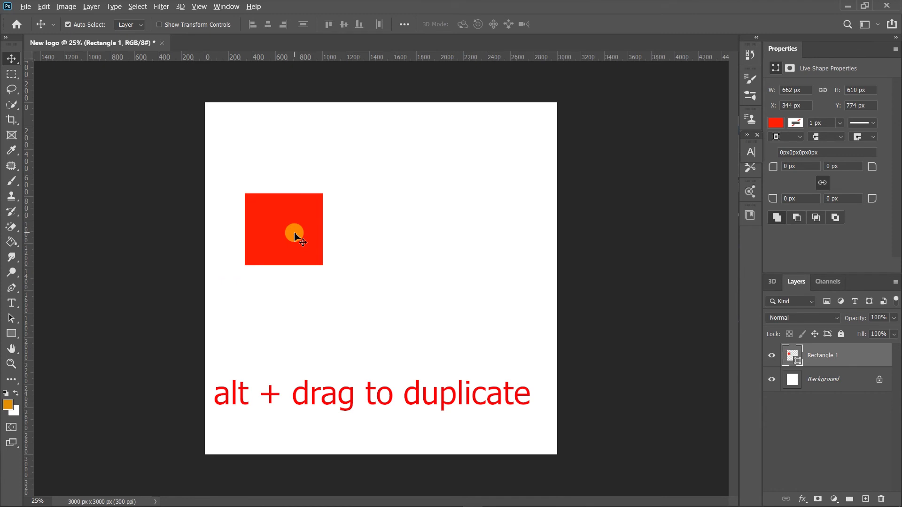
left_click_drag(294, 235, 380, 316)
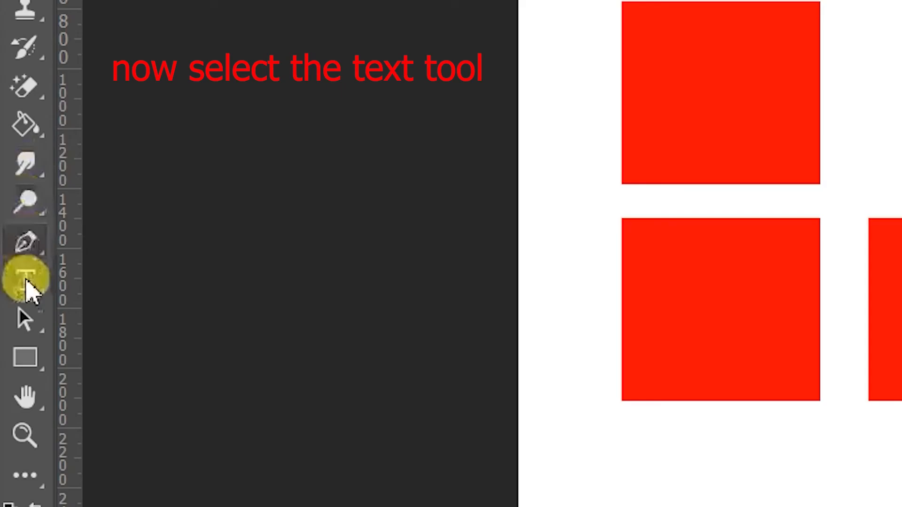
Set up the Horizontal Type Tool with the Insaniburger with Cheese font and the rectangles' red sampled as the text color
left_click(25, 282)
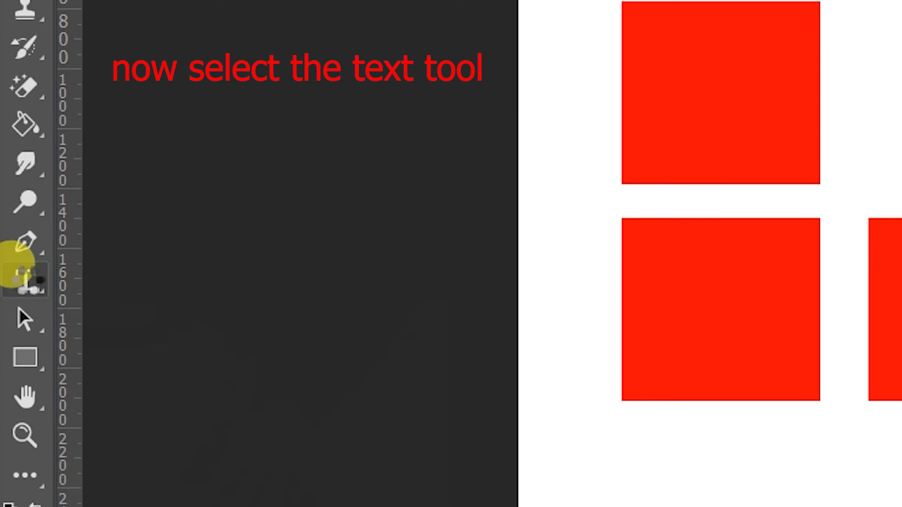
right_click(19, 275)
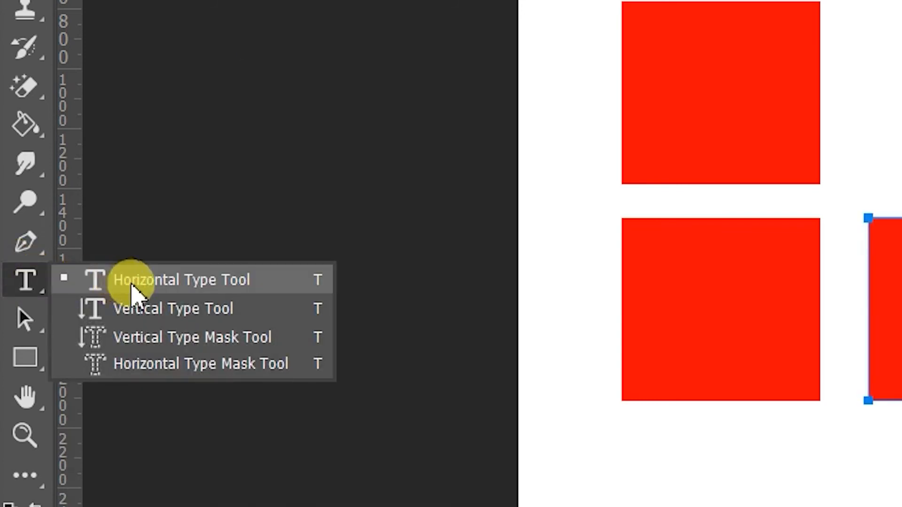
left_click(129, 282)
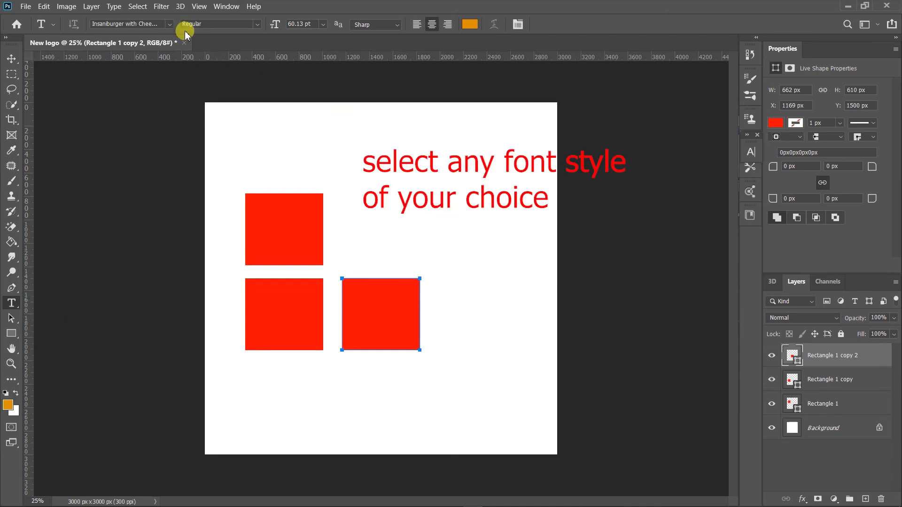
left_click(171, 25)
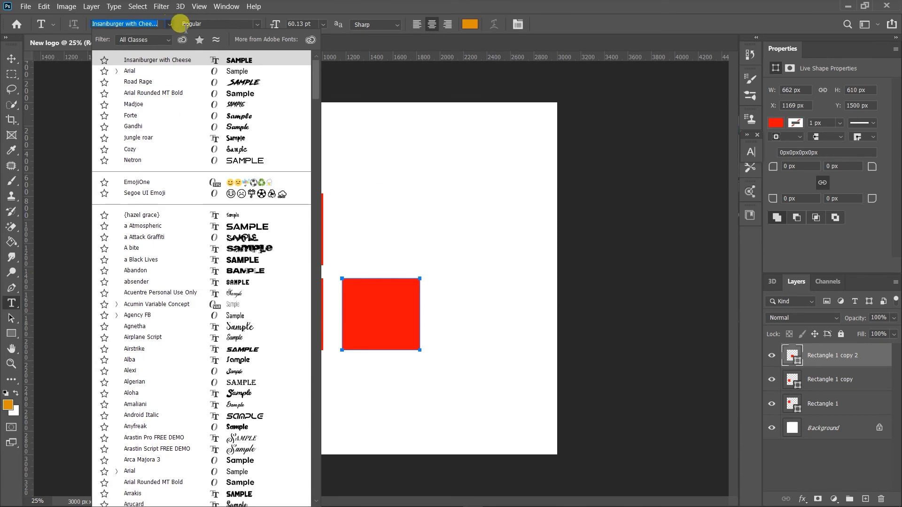
left_click(219, 61)
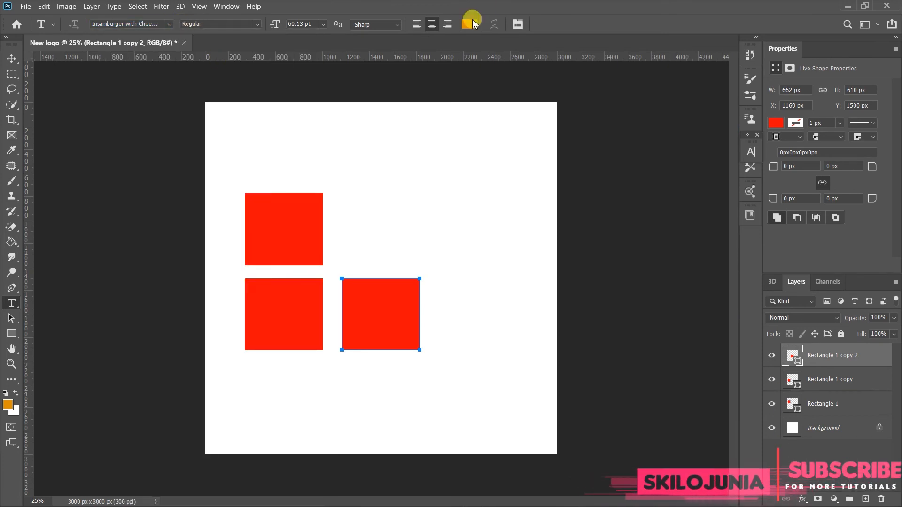
left_click(470, 24)
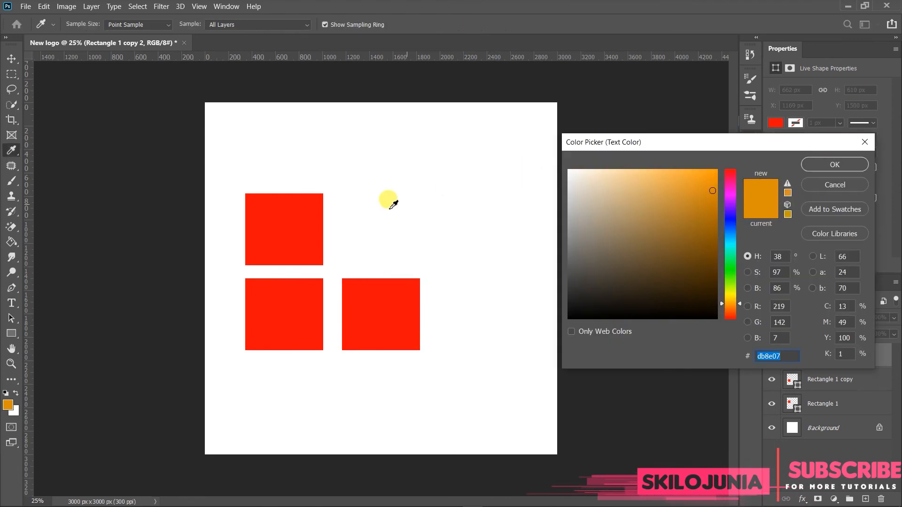
left_click(301, 213)
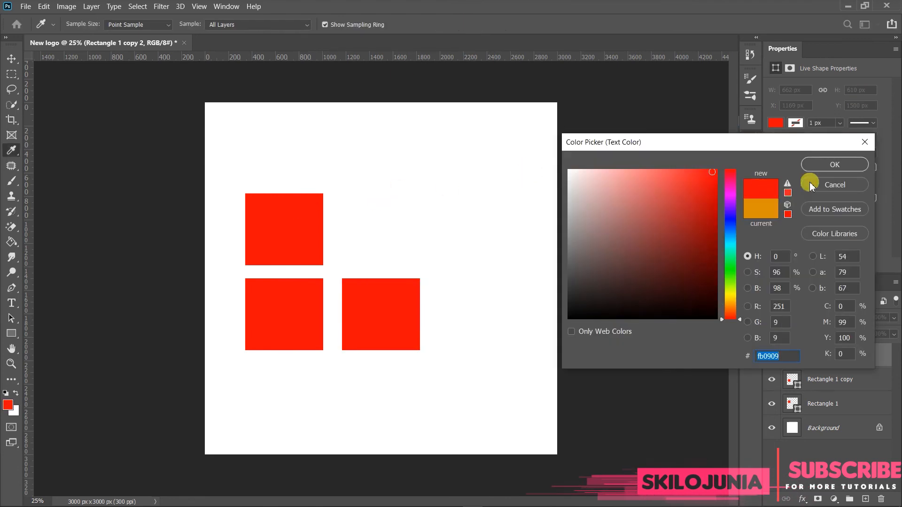
left_click(831, 166)
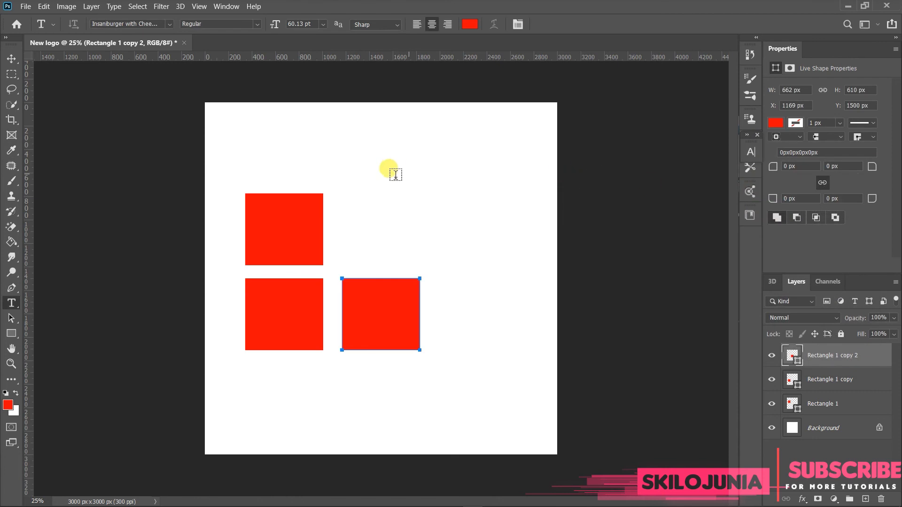
Add the letter "c" above the lower-right rectangle and enlarge its font size to about 119 pt
left_click(392, 193)
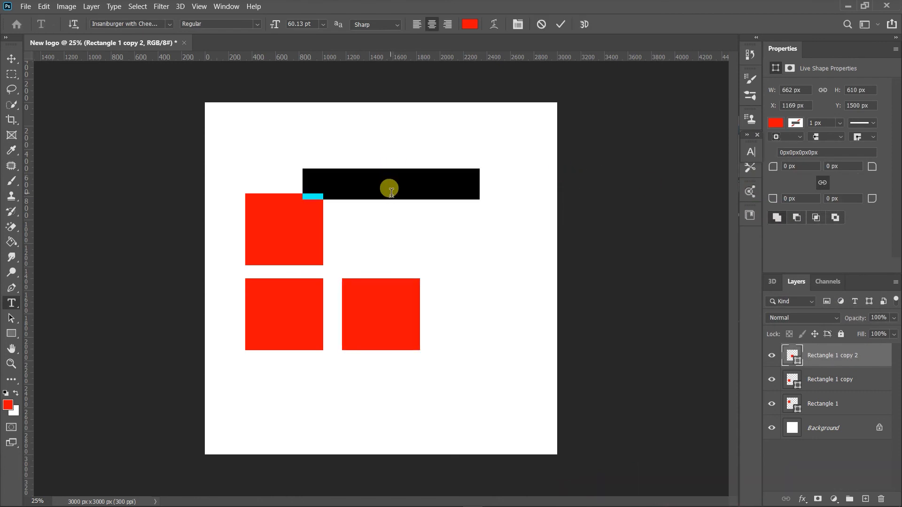
type("C")
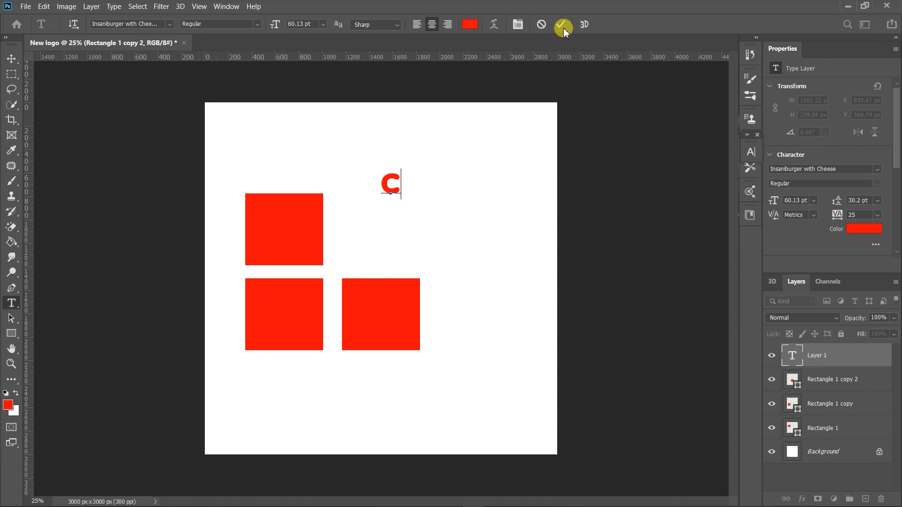
left_click(561, 23)
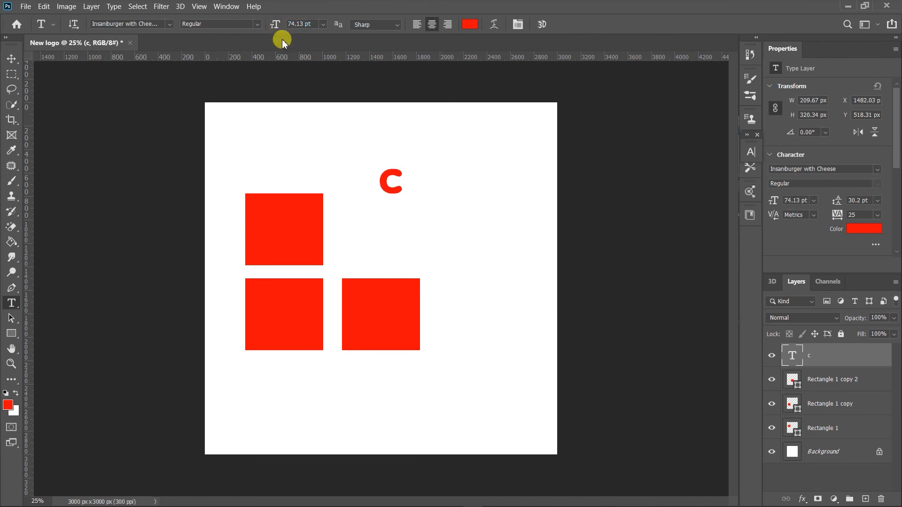
left_click_drag(277, 27, 297, 27)
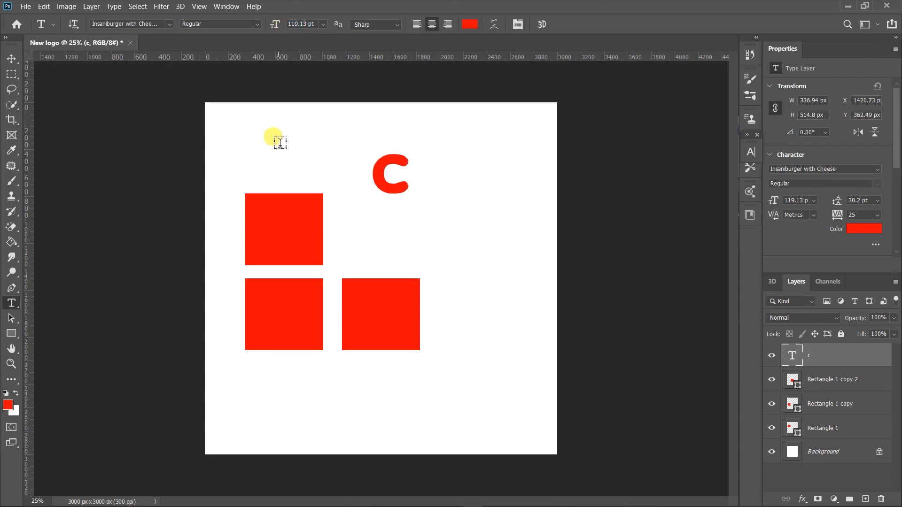
Scale the letter c to about 160% and move it into the gap above the lower-right rectangle
key("ctrl+t")
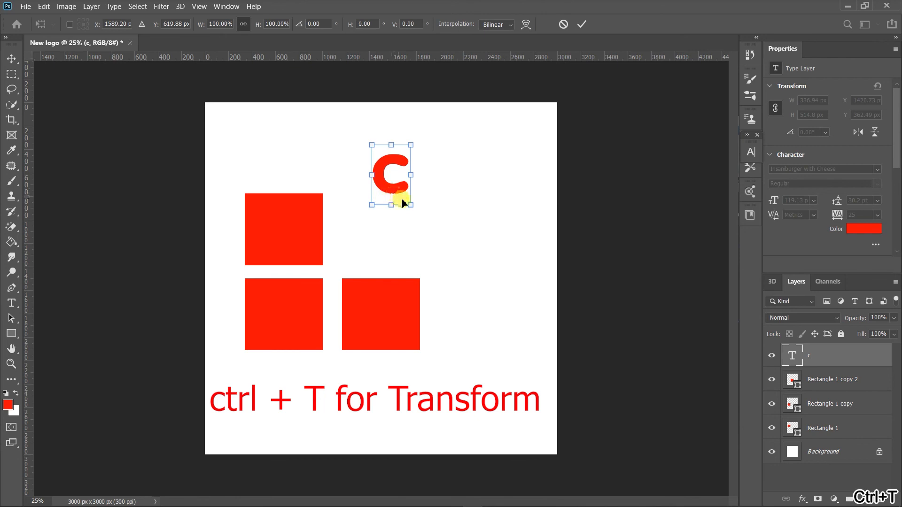
left_click_drag(412, 206, 395, 249)
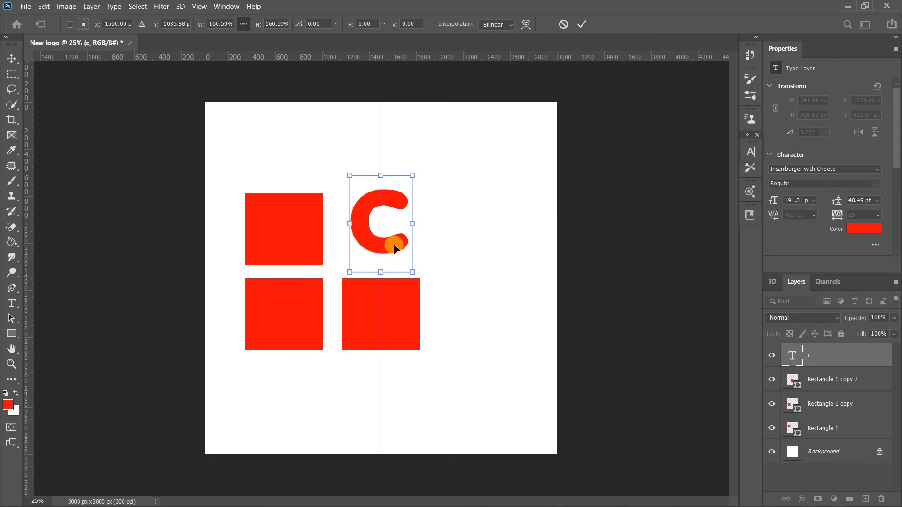
double_click(395, 249)
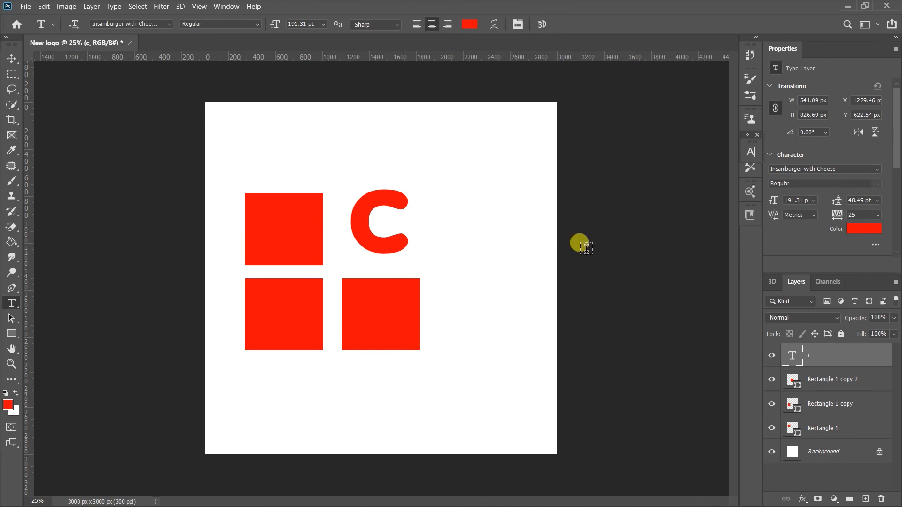
Select the letter and all three rectangle layers and move them together to the center of the canvas
left_click(818, 429, "shift")
key("ctrl+t")
left_click_drag(399, 298, 442, 294)
key("Return")
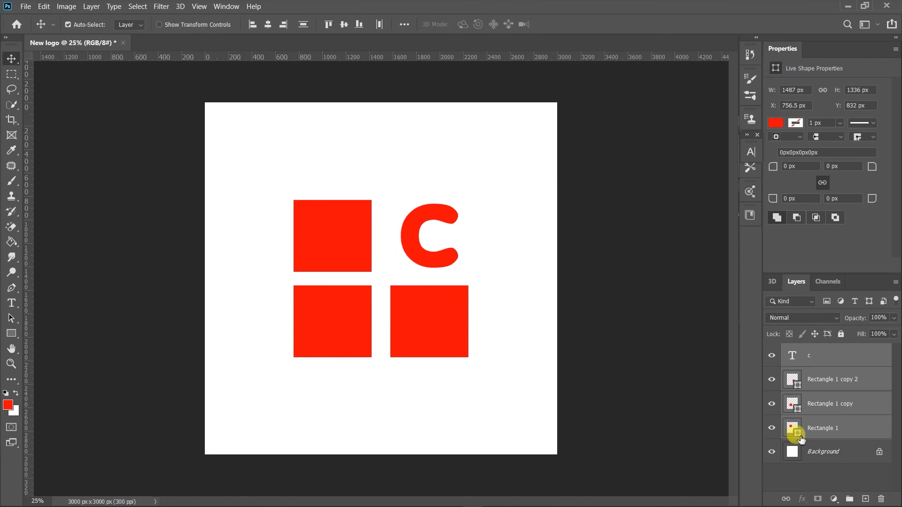
Unlock the white background layer and delete it
left_click(879, 453)
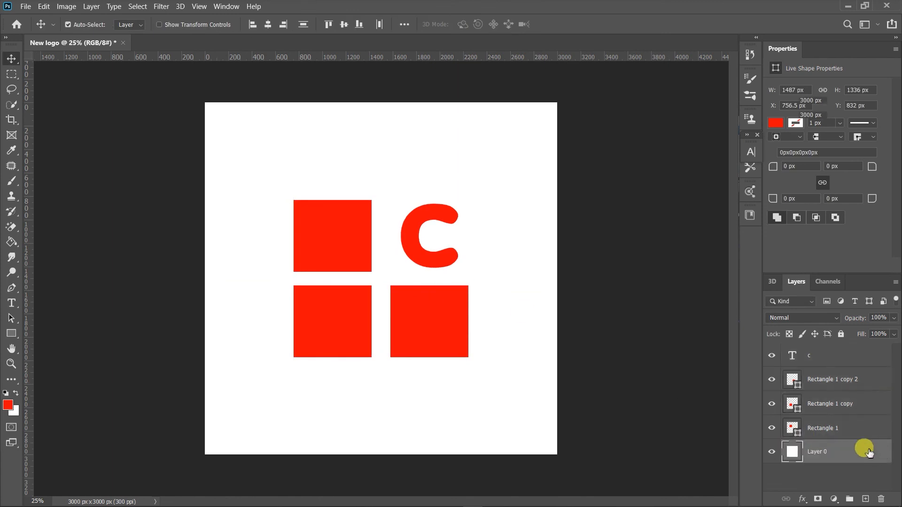
key("Delete")
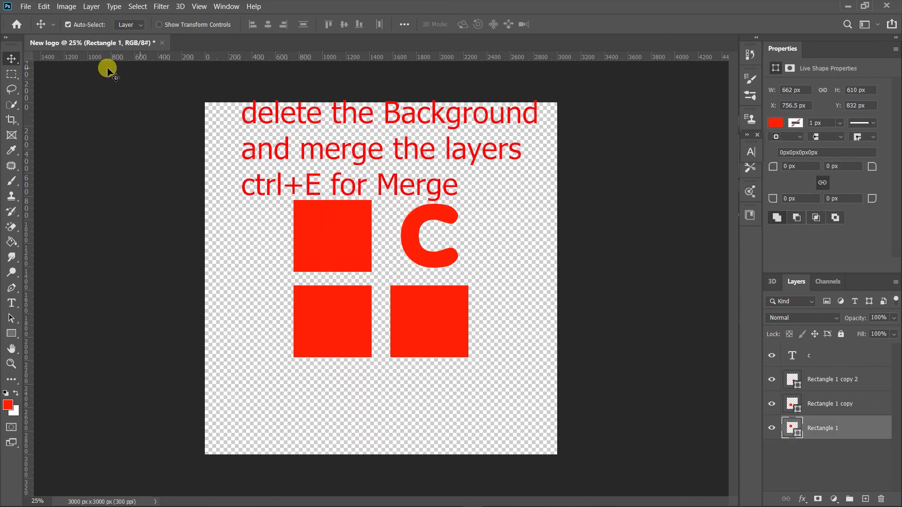
Quick-export the logo as "New logo.png" with the Desktop as the destination folder
left_click(26, 7)
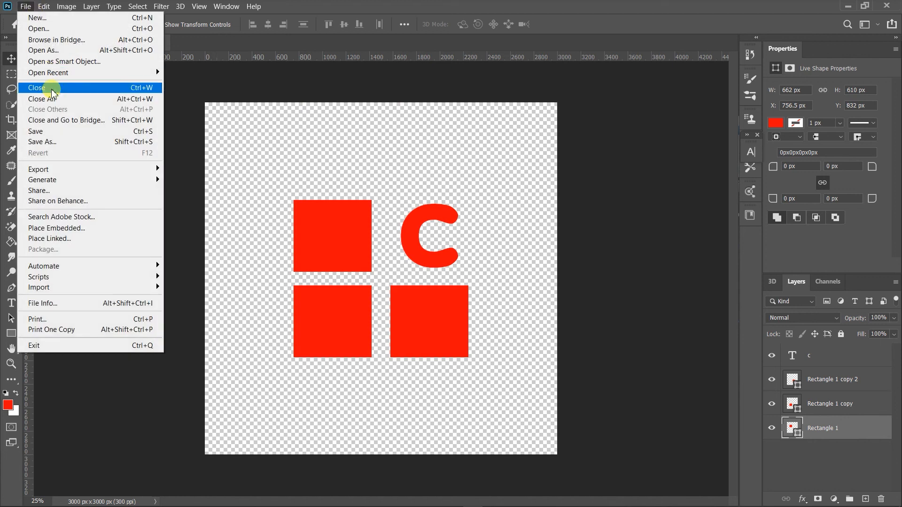
mouse_move(61, 167)
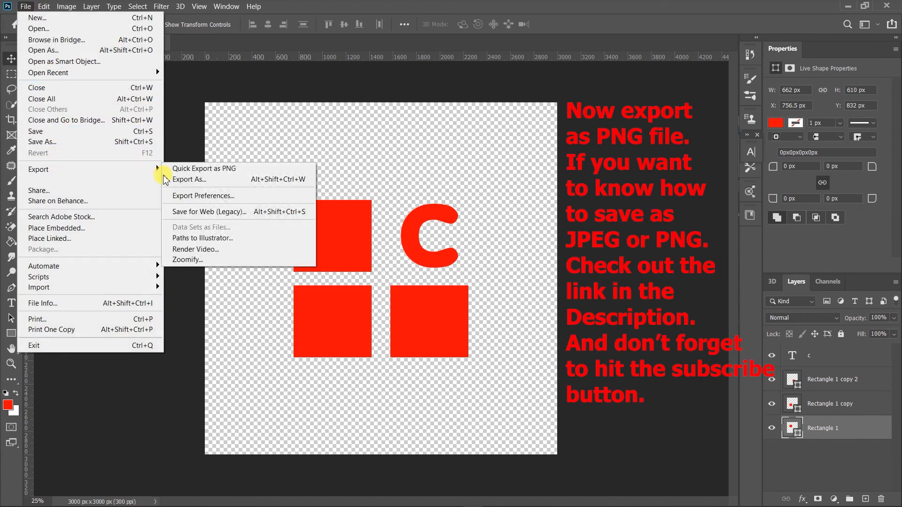
left_click(184, 169)
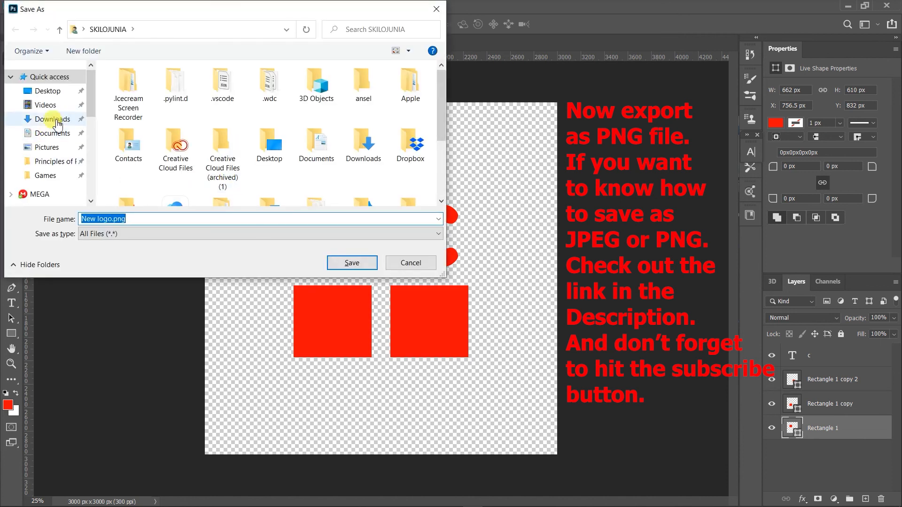
left_click(45, 92)
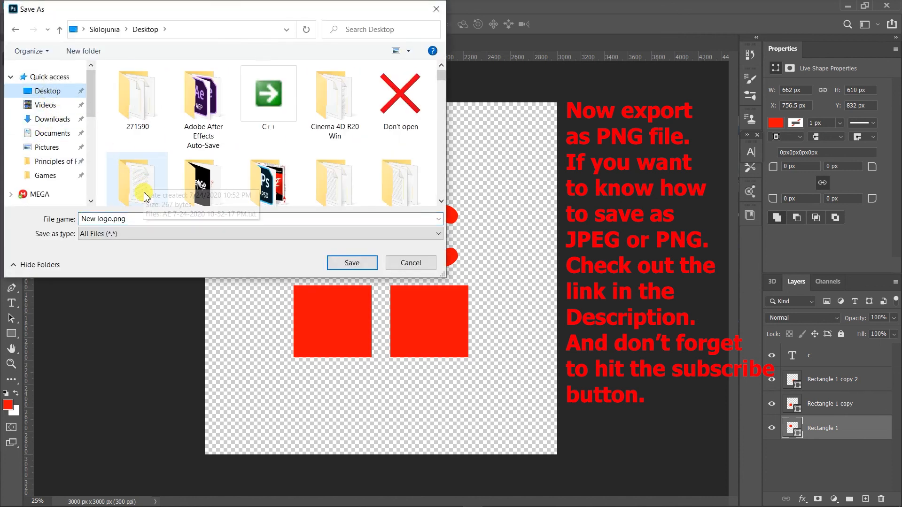